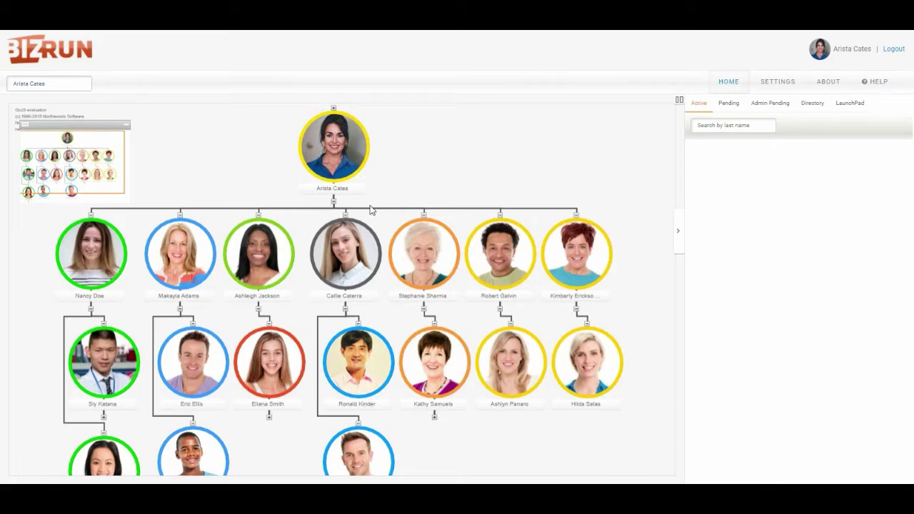
# - Open the Timekeeping form from the signed-in employee's card in the organization chart
pyautogui.click(345, 254)
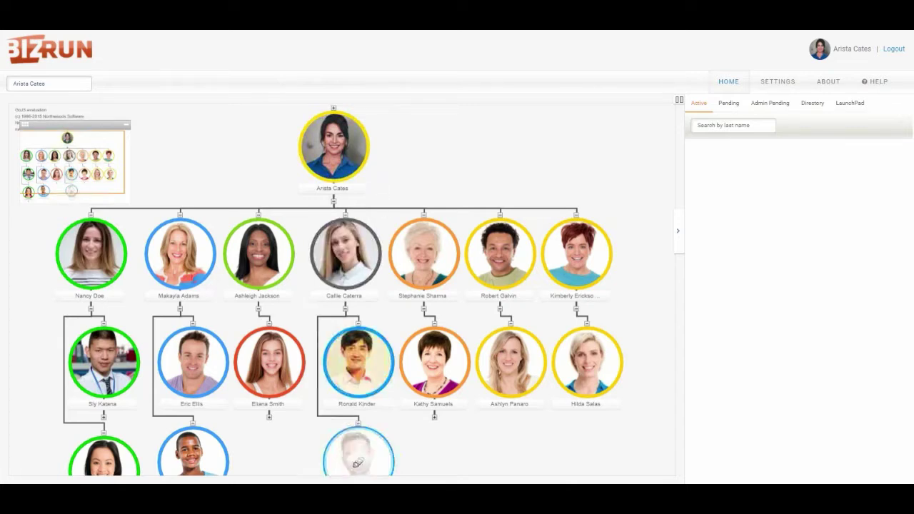
pyautogui.moveTo(319, 483)
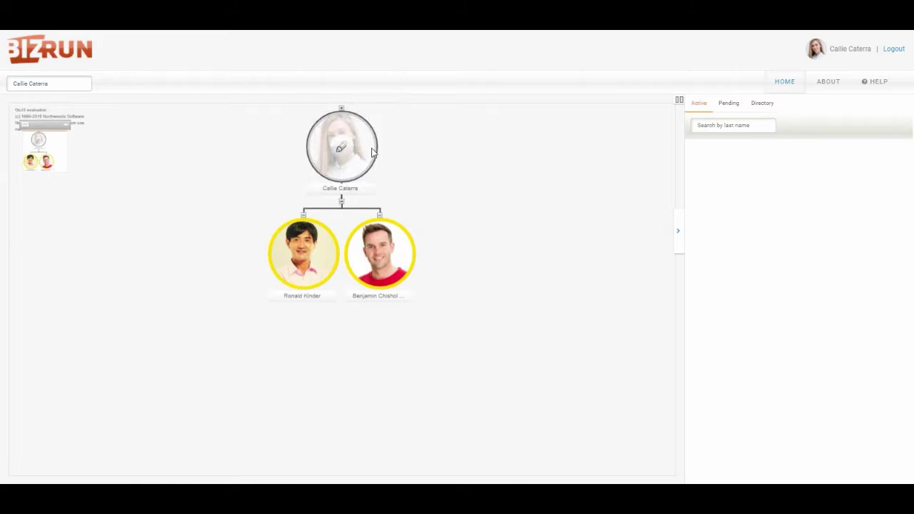
pyautogui.moveTo(342, 152)
pyautogui.click(341, 150)
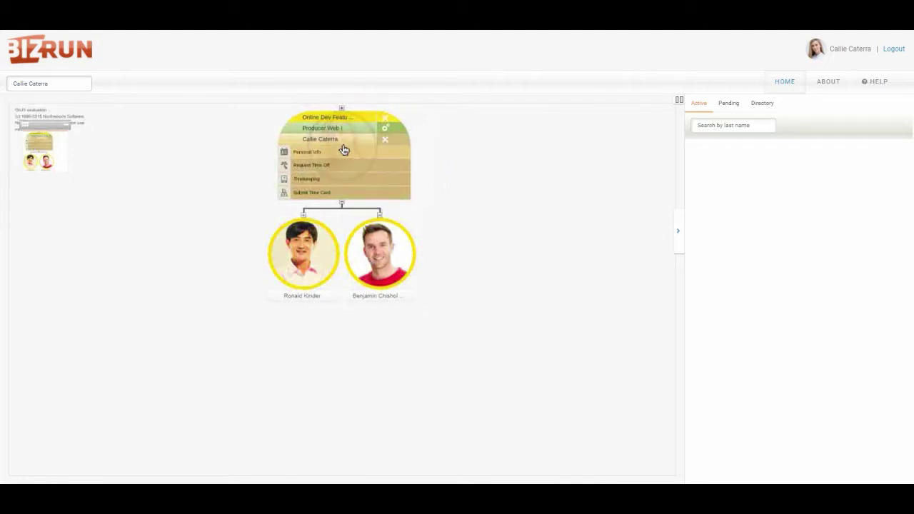
pyautogui.click(313, 184)
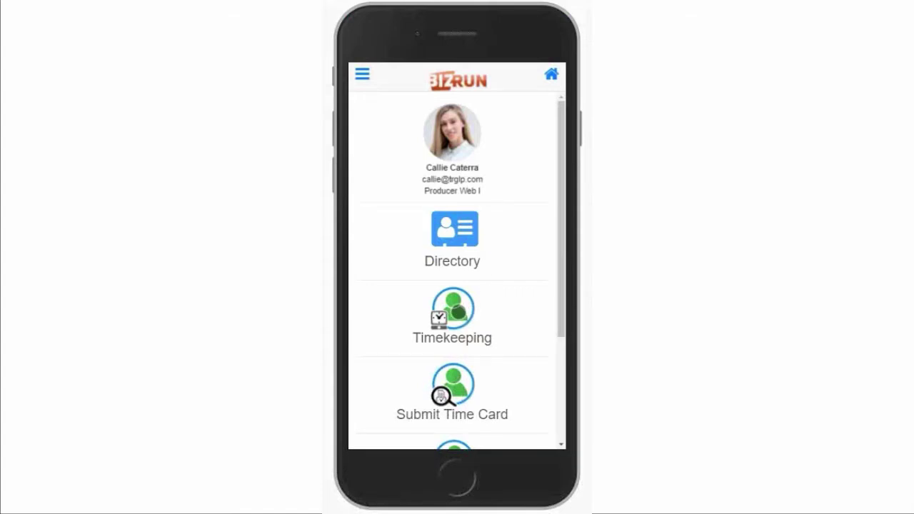
pyautogui.click(457, 312)
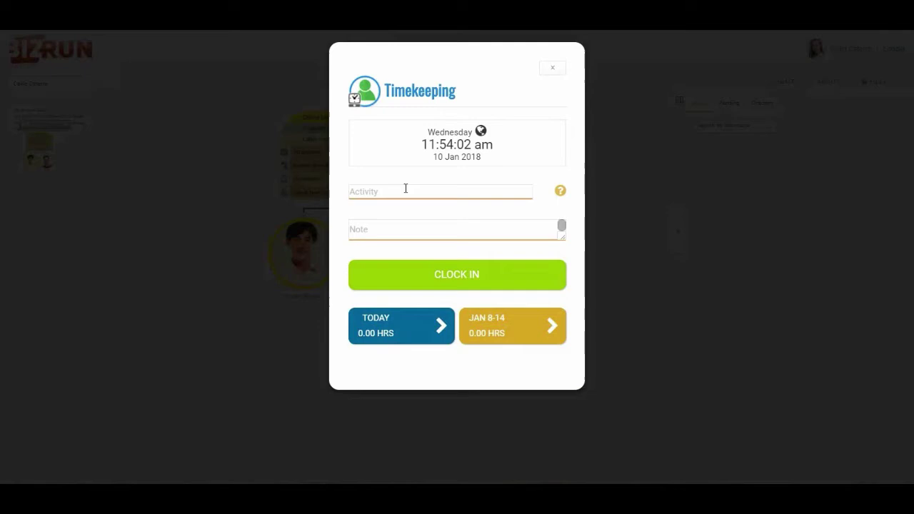
pyautogui.click(406, 190)
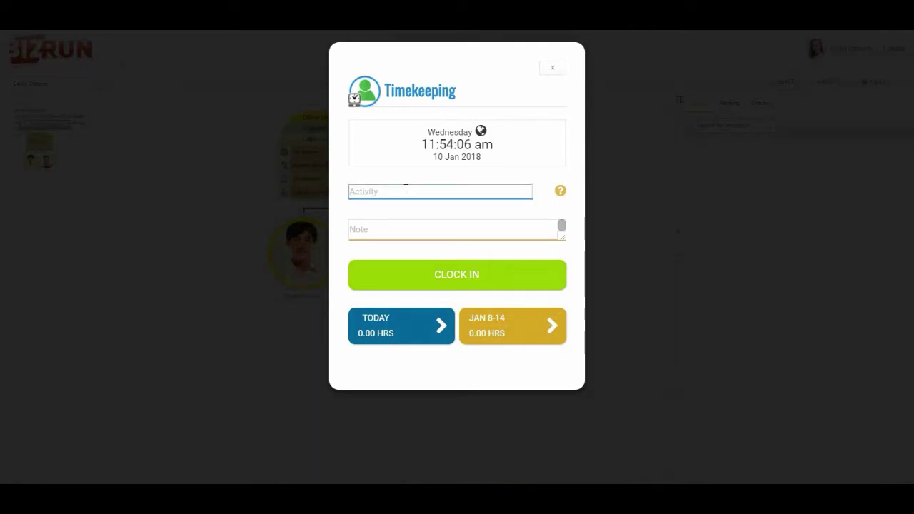
pyautogui.write('Wor')
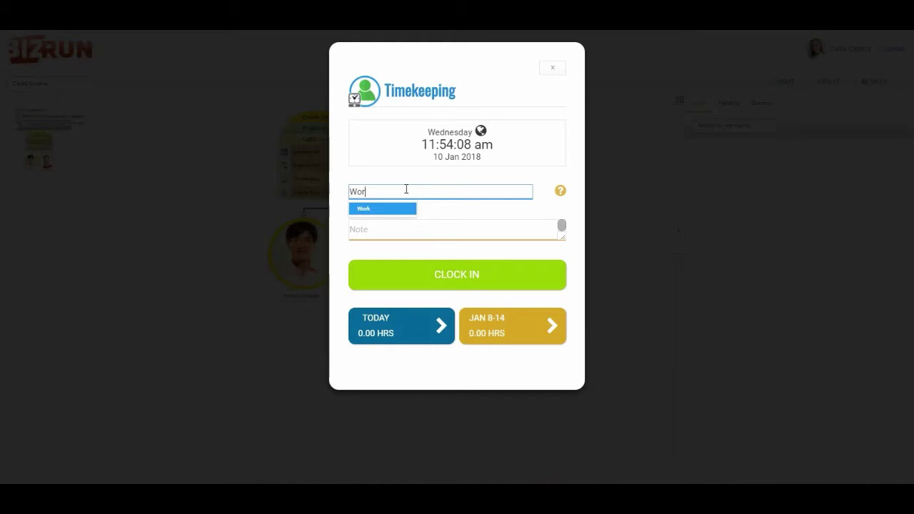
pyautogui.press('BackSpace')
pyautogui.press('BackSpace')
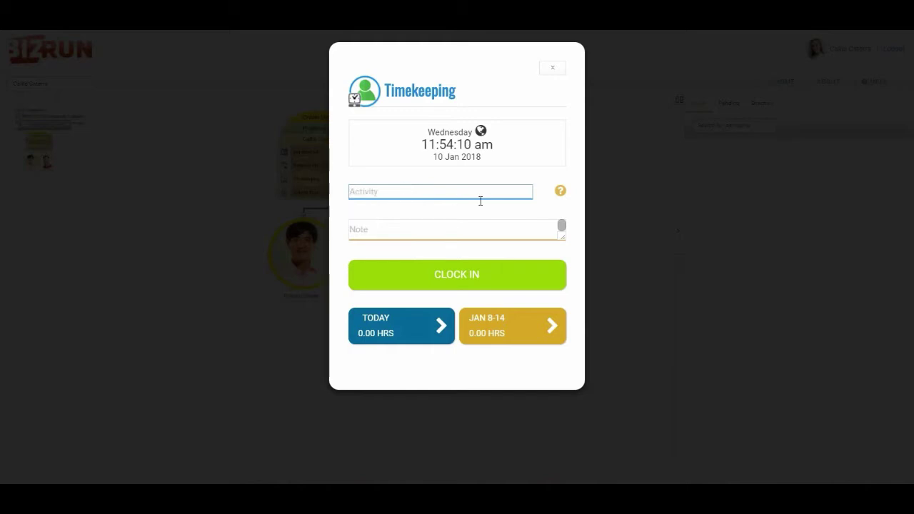
# - Clock in to the activity Mountain Market Project - Design (1600.100), entering the job site address as the note
pyautogui.click(560, 192)
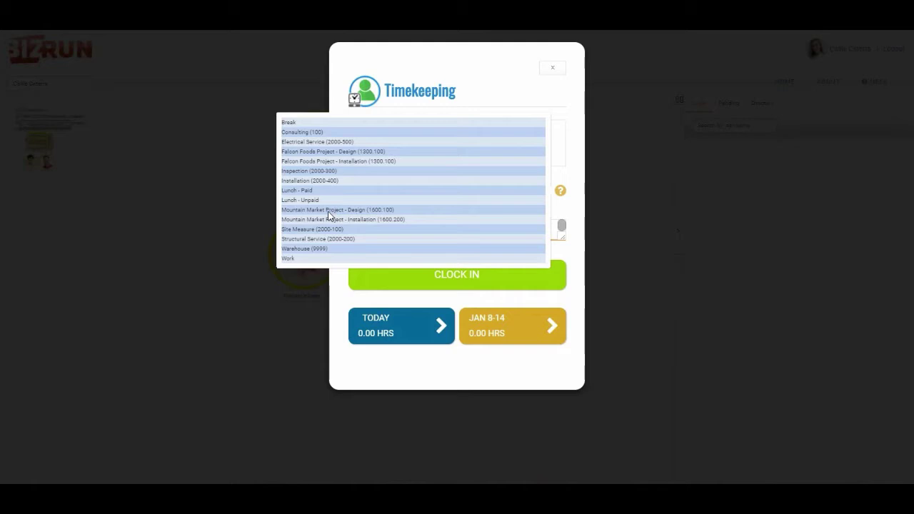
pyautogui.click(328, 211)
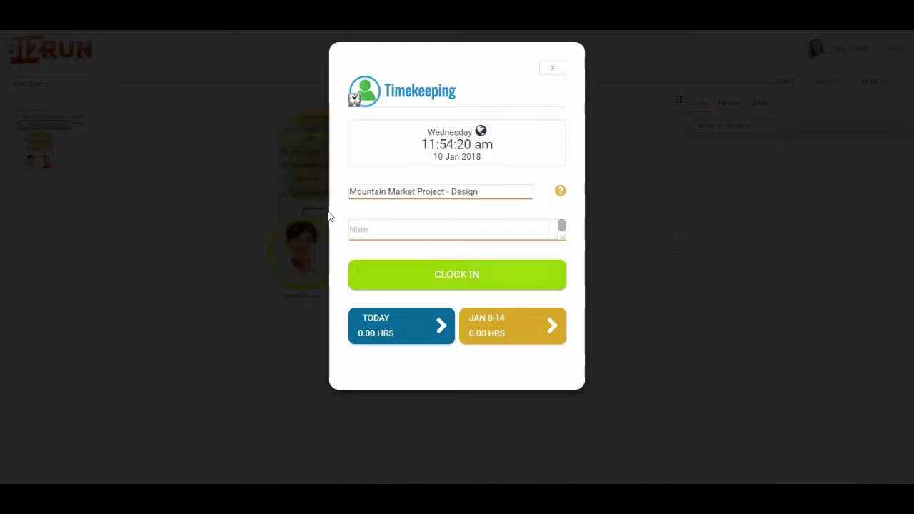
pyautogui.click(378, 229)
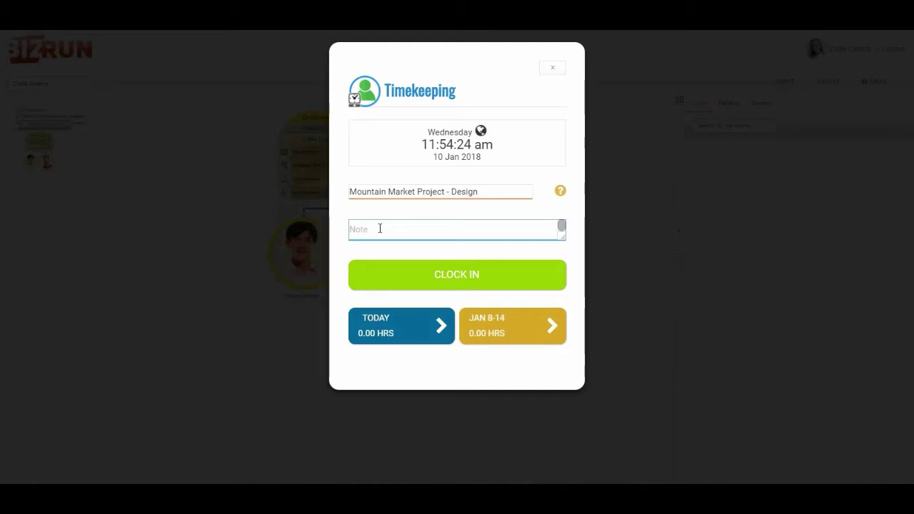
pyautogui.write('1234 Spring Stre')
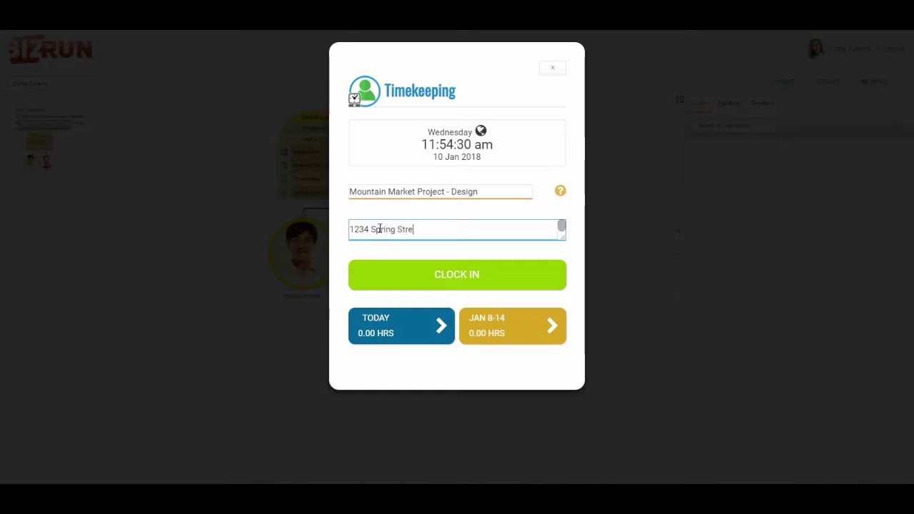
pyautogui.write('et, Denver, CO')
pyautogui.click(448, 279)
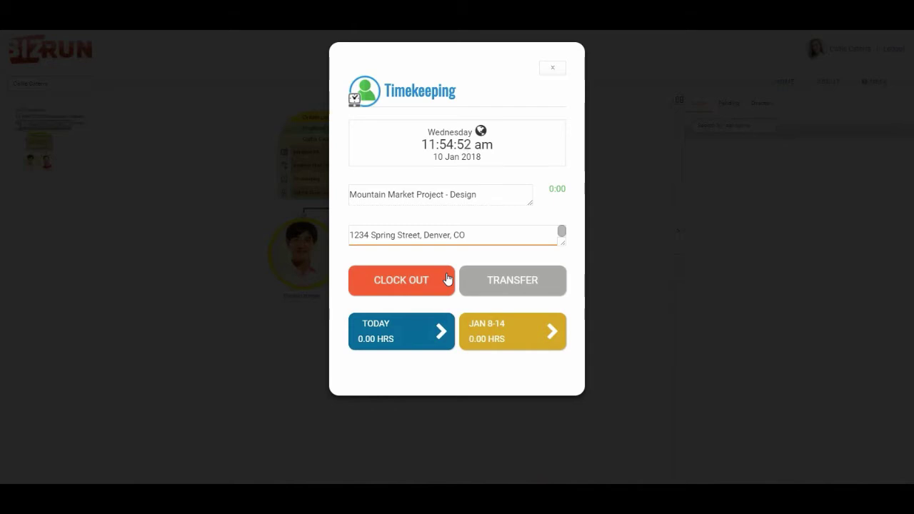
# - Transfer the running time entry to the activity Falcon Foods Project - Installation (1300.100) without a note
pyautogui.click(508, 280)
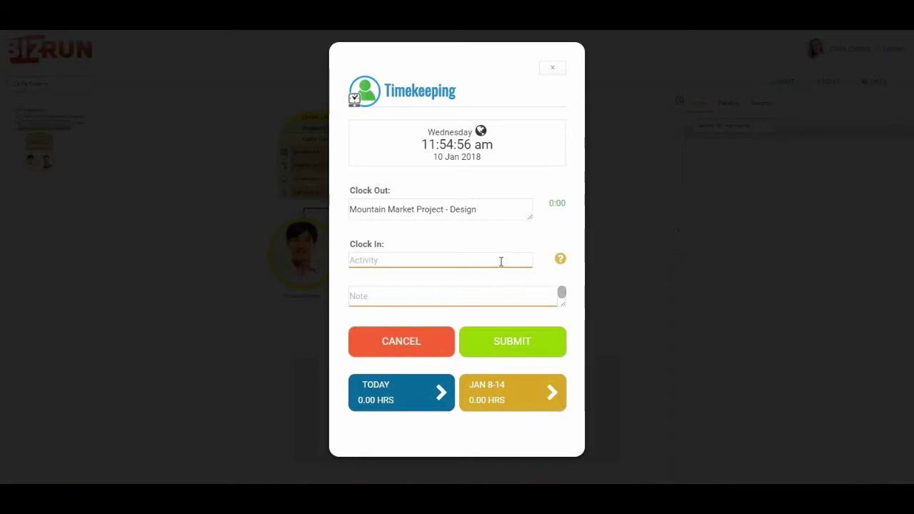
pyautogui.click(502, 262)
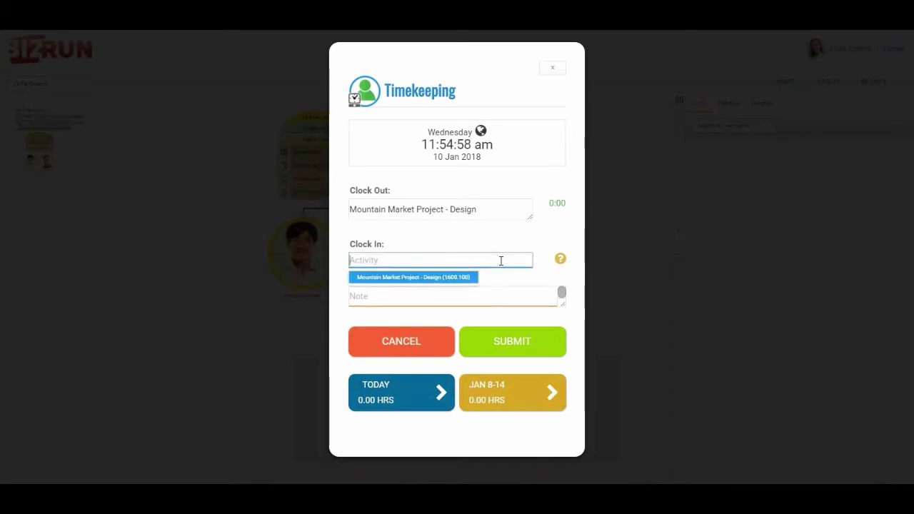
pyautogui.write('Fal')
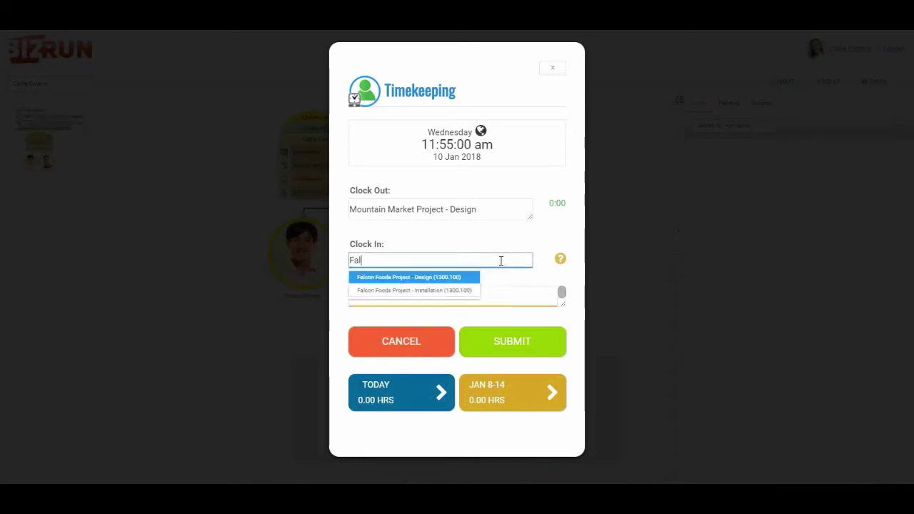
pyautogui.click(445, 290)
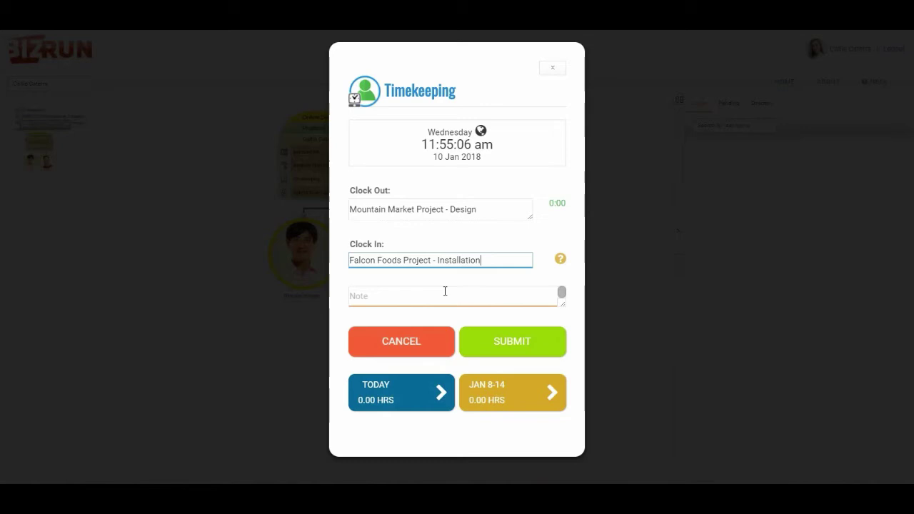
pyautogui.click(491, 340)
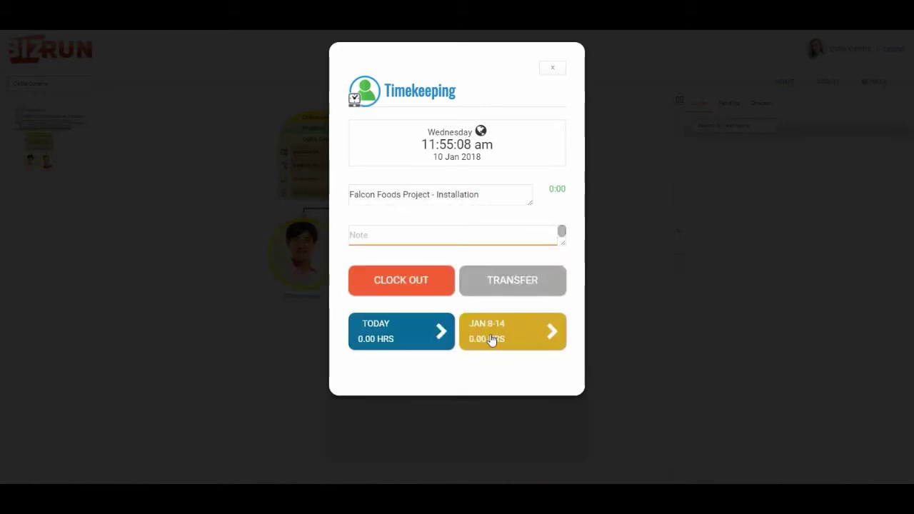
# - Transfer from Falcon Foods Project - Installation to the Work activity and submit the change
pyautogui.click(520, 288)
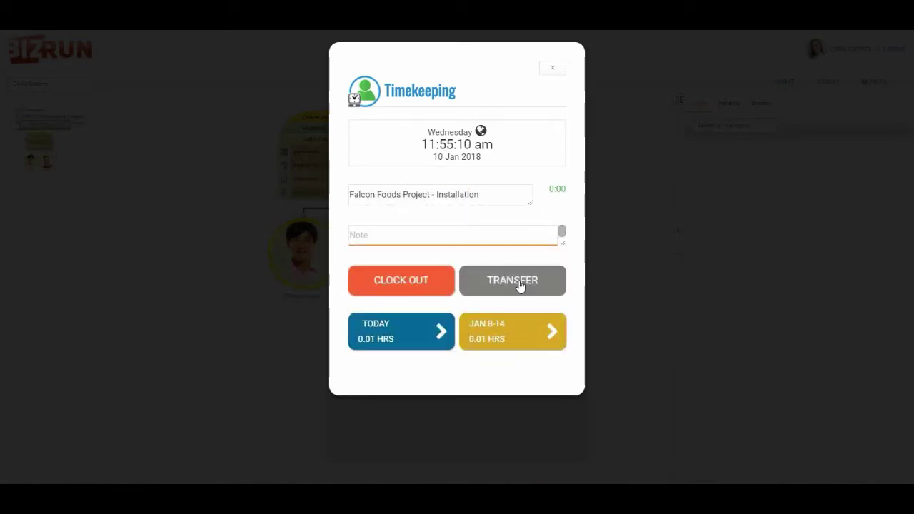
pyautogui.click(393, 258)
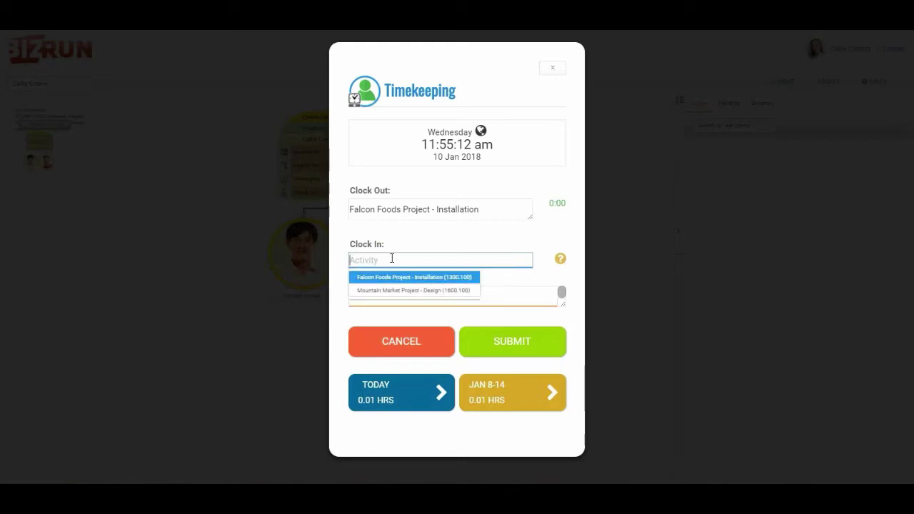
pyautogui.write('Work')
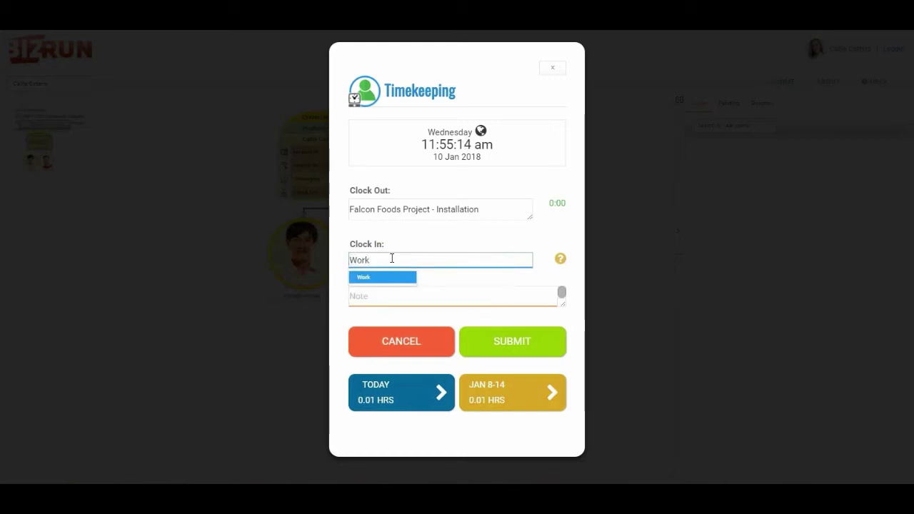
pyautogui.click(378, 280)
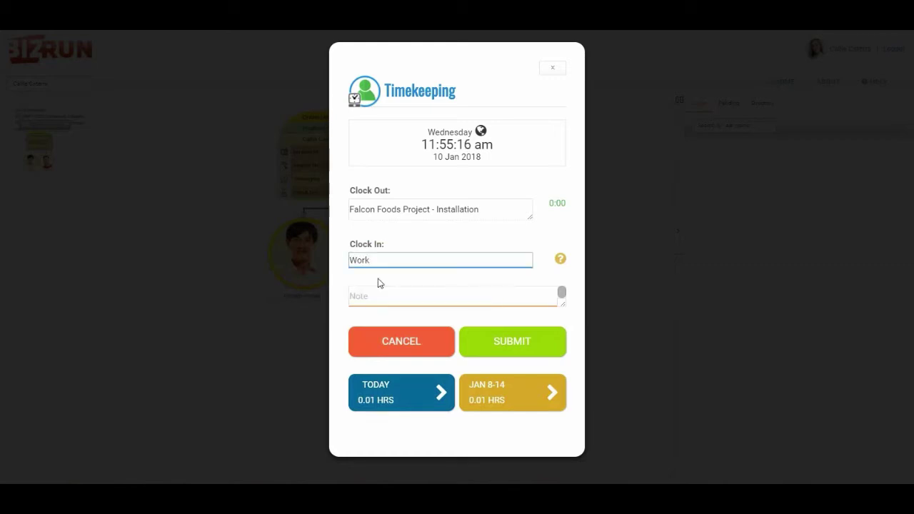
pyautogui.click(516, 343)
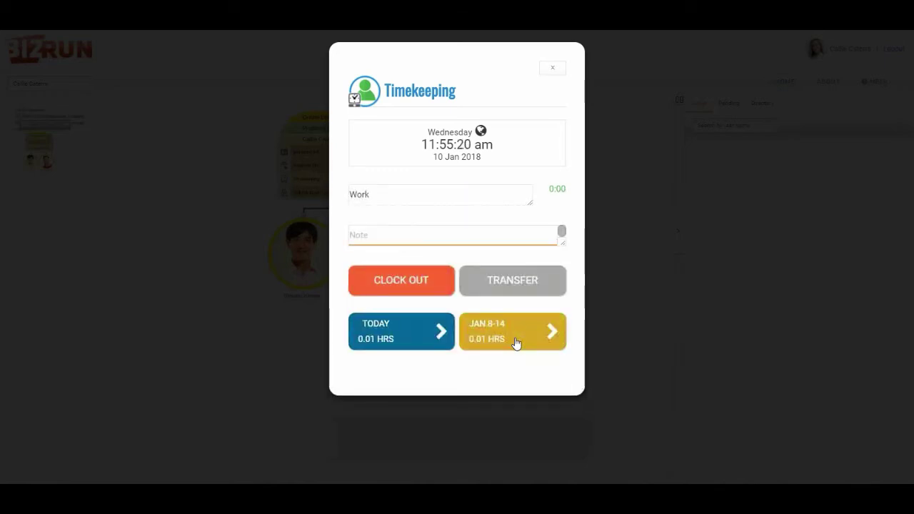
# - Clock out of the Work activity, then close the Timekeeping form and the employee's expanded card
pyautogui.click(409, 280)
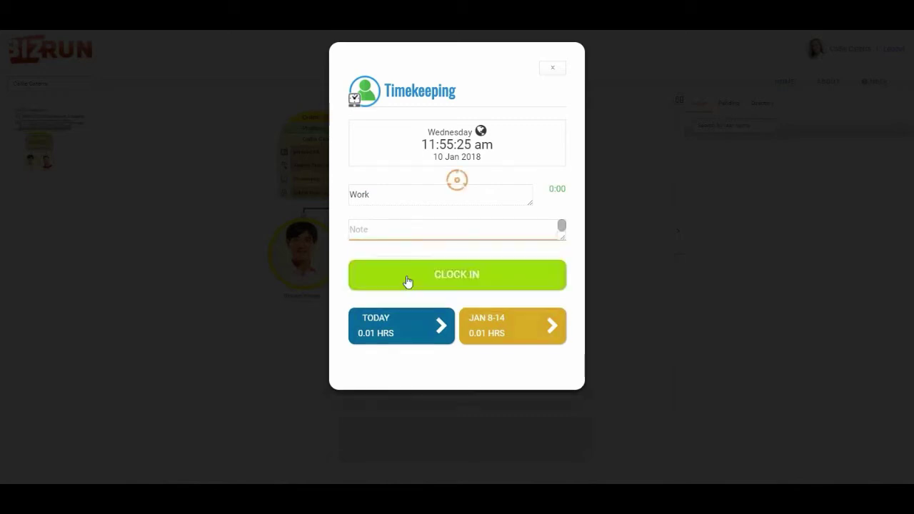
pyautogui.click(547, 71)
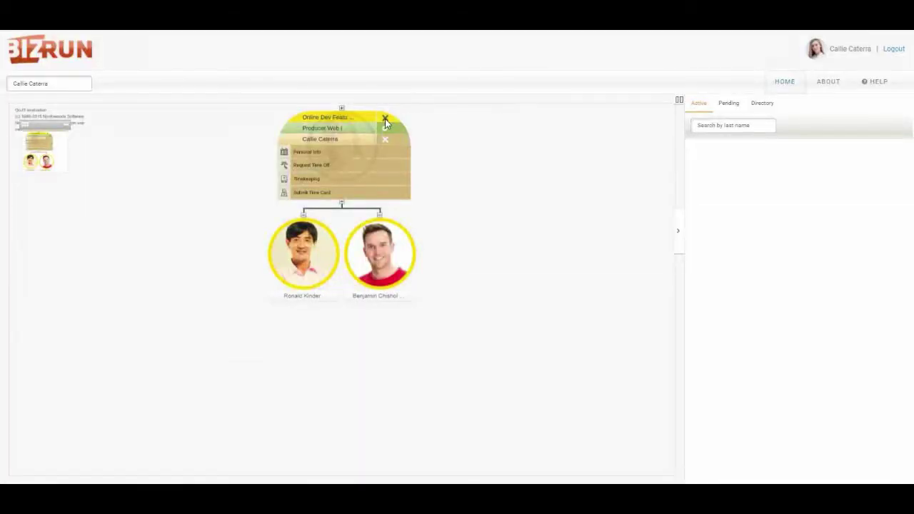
pyautogui.click(385, 119)
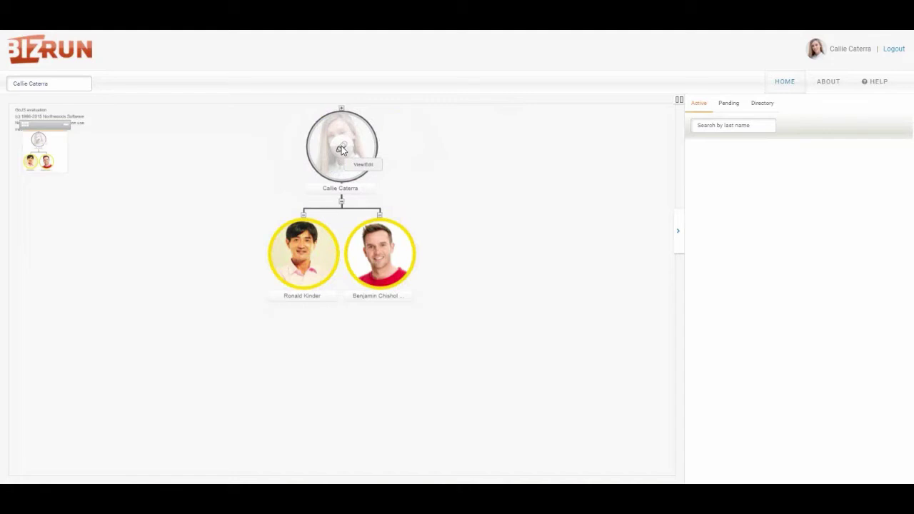
# - Start a time card submission from the employee's chart card, with start and end dates both 01/10/2018
pyautogui.click(342, 150)
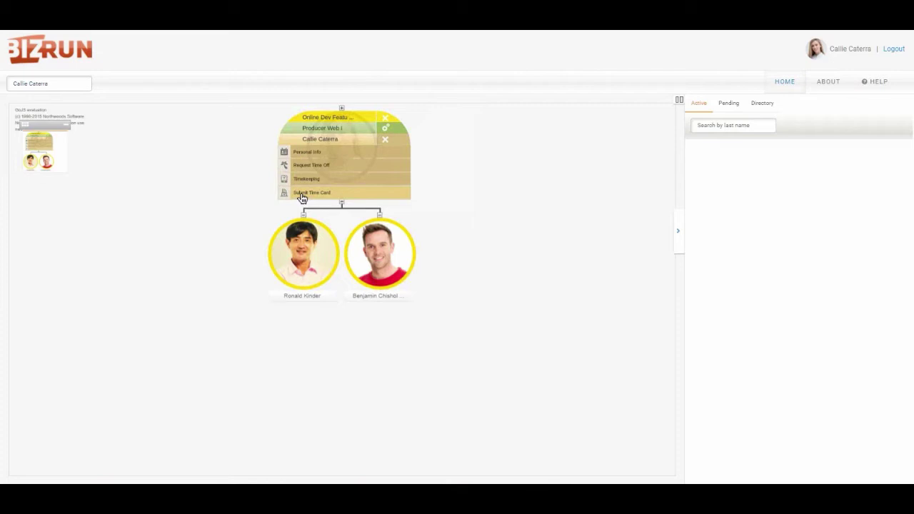
pyautogui.click(299, 200)
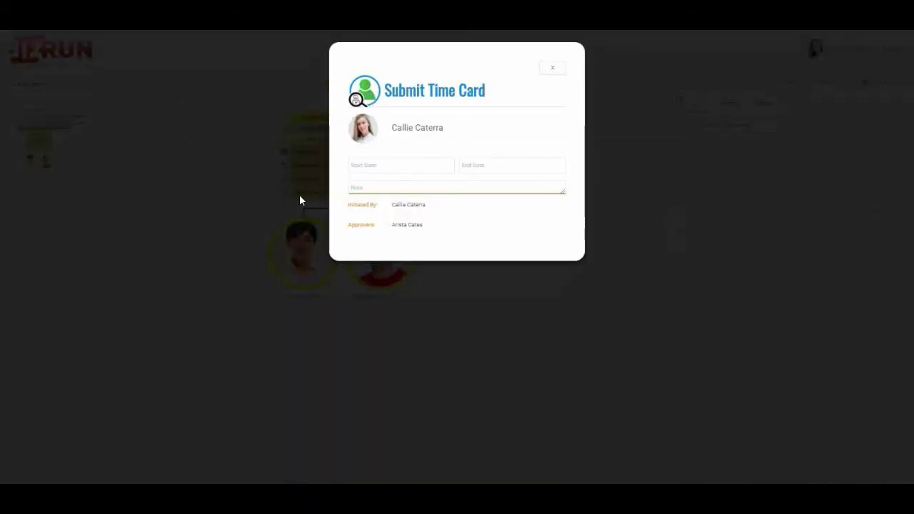
pyautogui.click(377, 169)
pyautogui.click(400, 216)
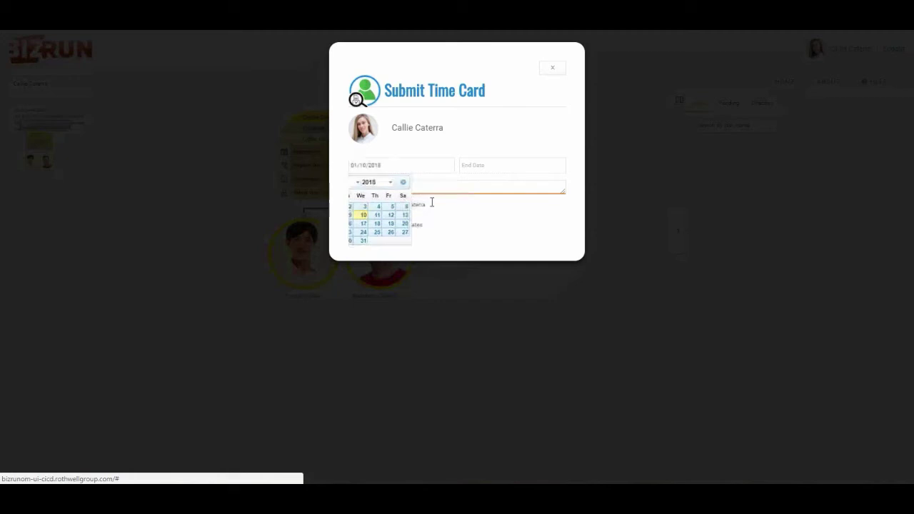
pyautogui.click(485, 166)
pyautogui.click(508, 216)
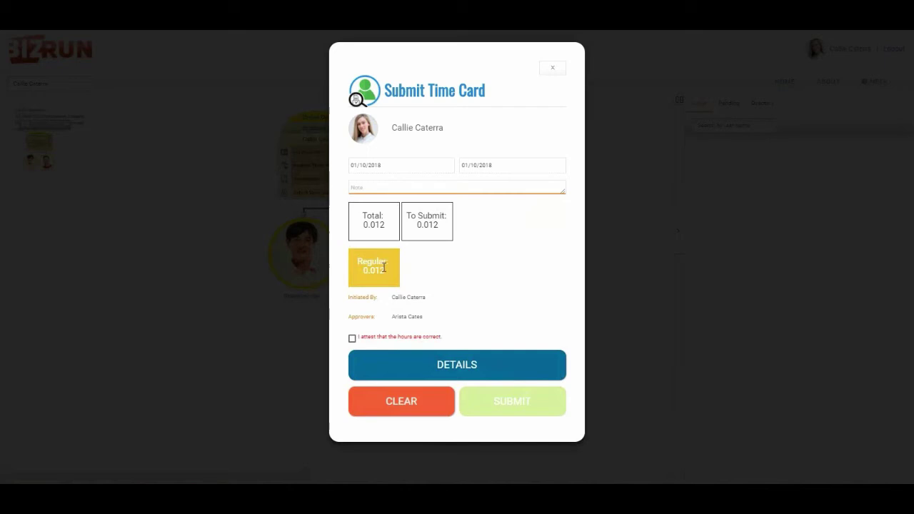
# - Review the time card's details for Wed Jan 10, including the note on the Mountain Market Project - Design entry
pyautogui.click(457, 367)
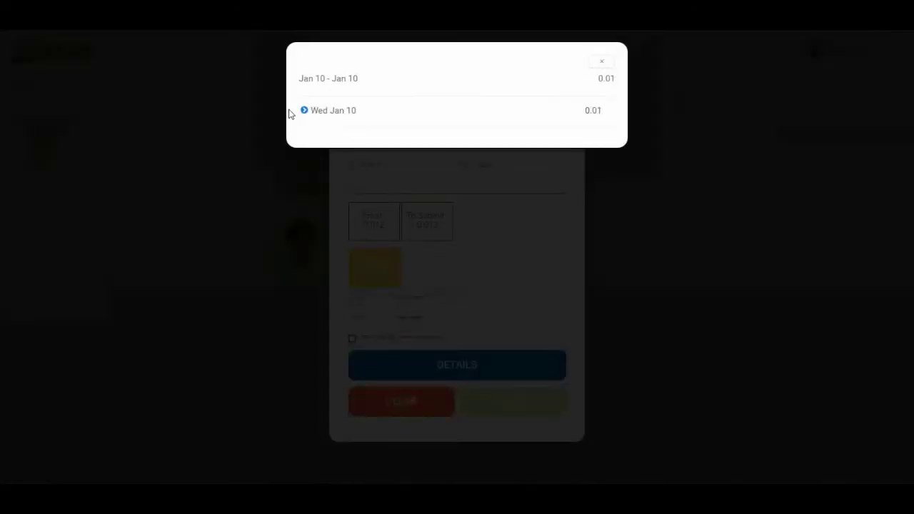
pyautogui.click(305, 112)
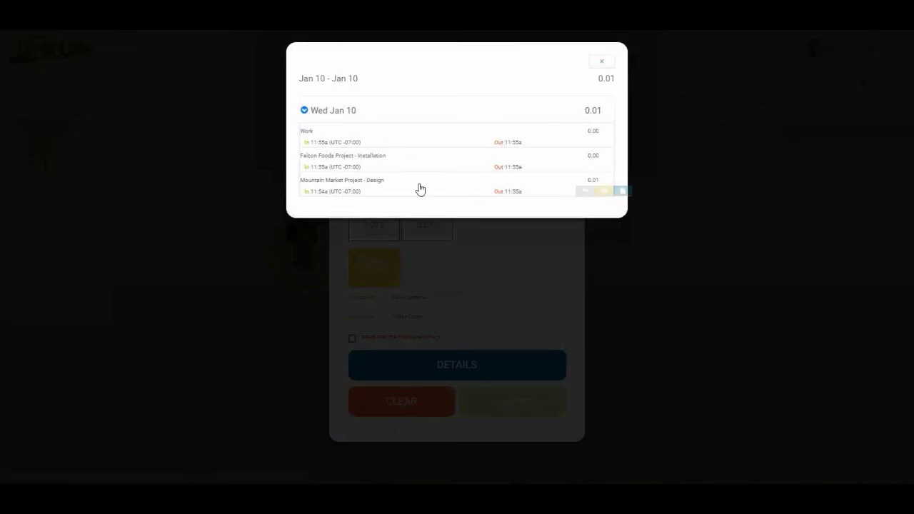
pyautogui.click(580, 192)
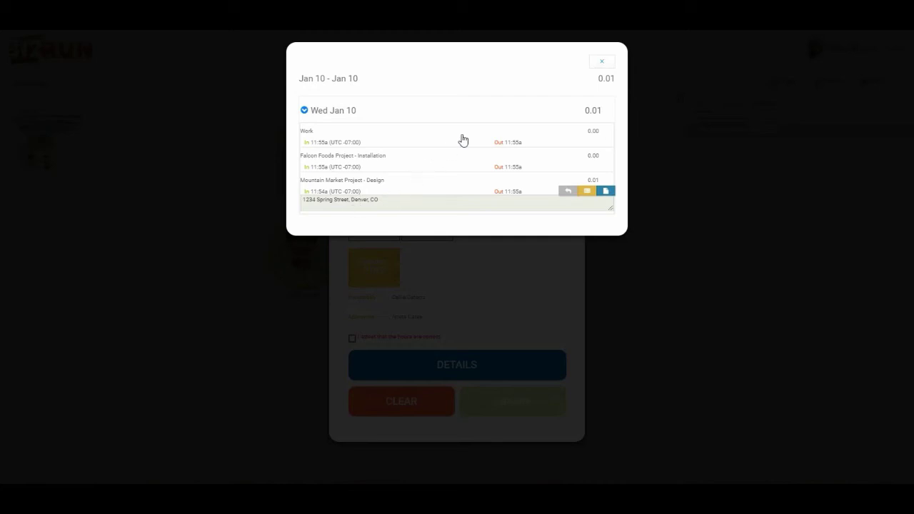
pyautogui.click(605, 63)
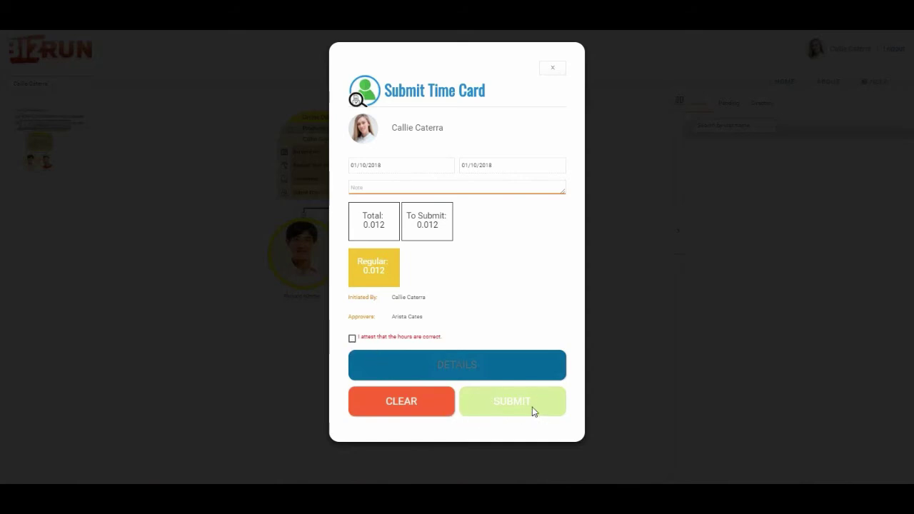
# - Attest that the hours are correct, submit the time card, and review its pending approval request
pyautogui.click(352, 340)
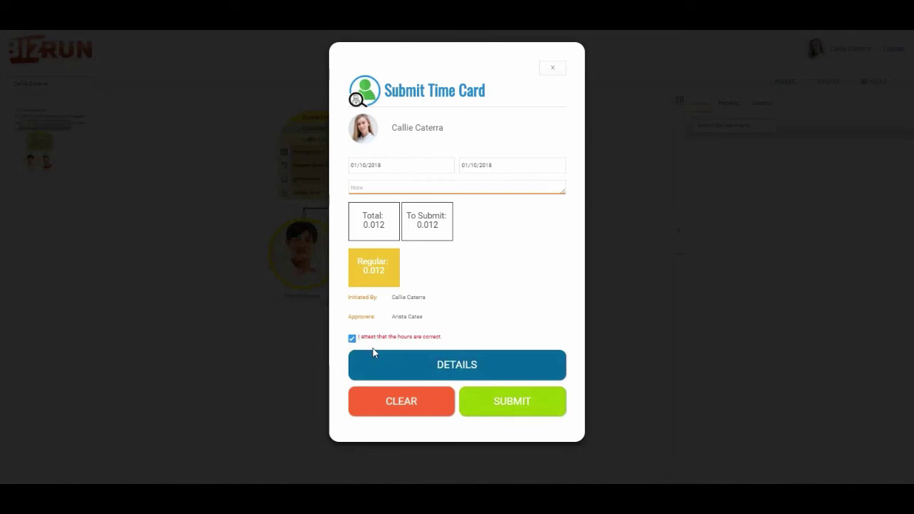
pyautogui.click(510, 403)
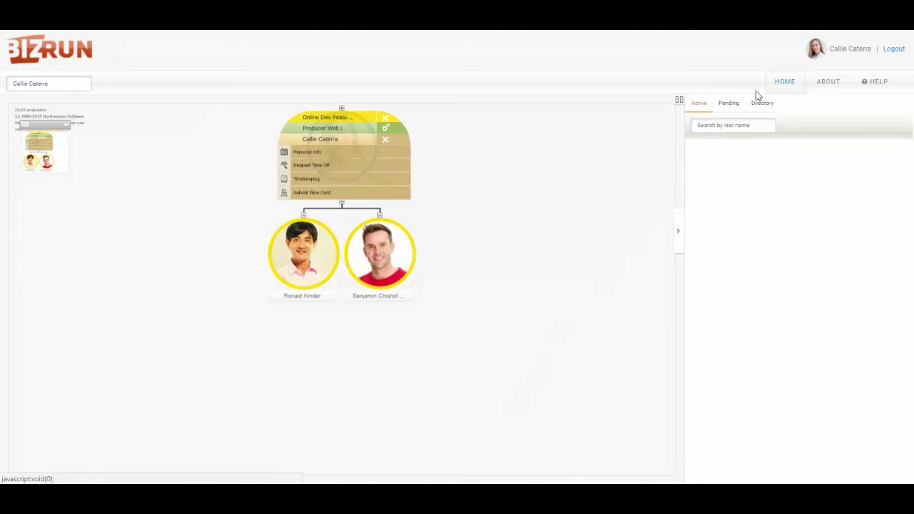
pyautogui.click(730, 106)
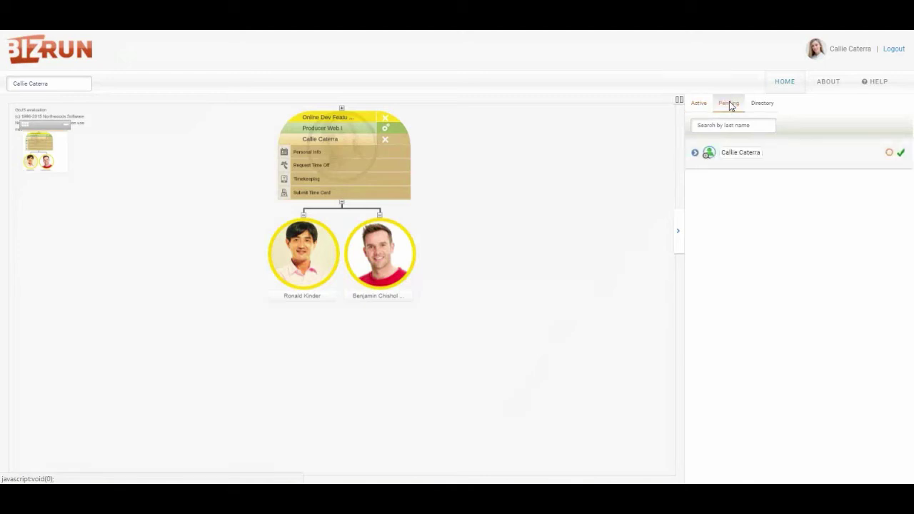
pyautogui.click(696, 155)
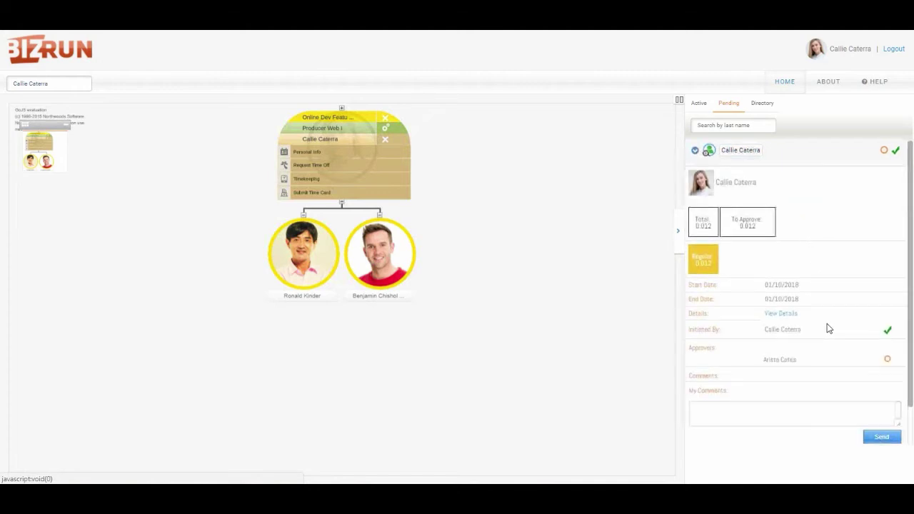
pyautogui.scroll(-1, 828, 329)
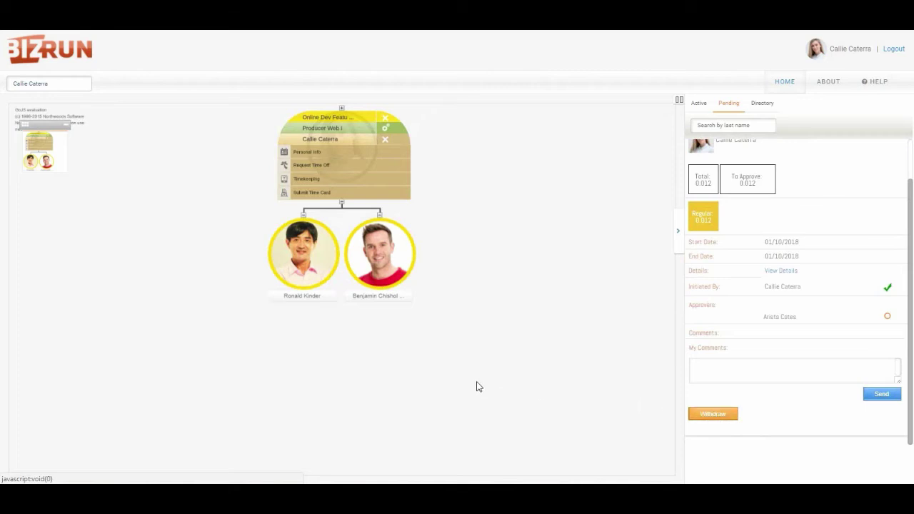
# - Switch to the approver's Gmail inbox and open the newest "Cicd | Approval request: Time Card" message for review
pyautogui.moveTo(296, 498)
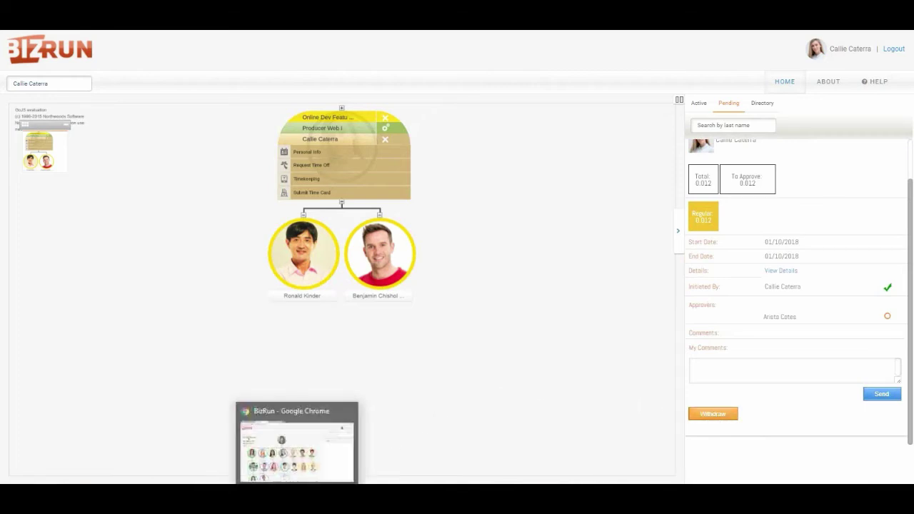
pyautogui.click(296, 464)
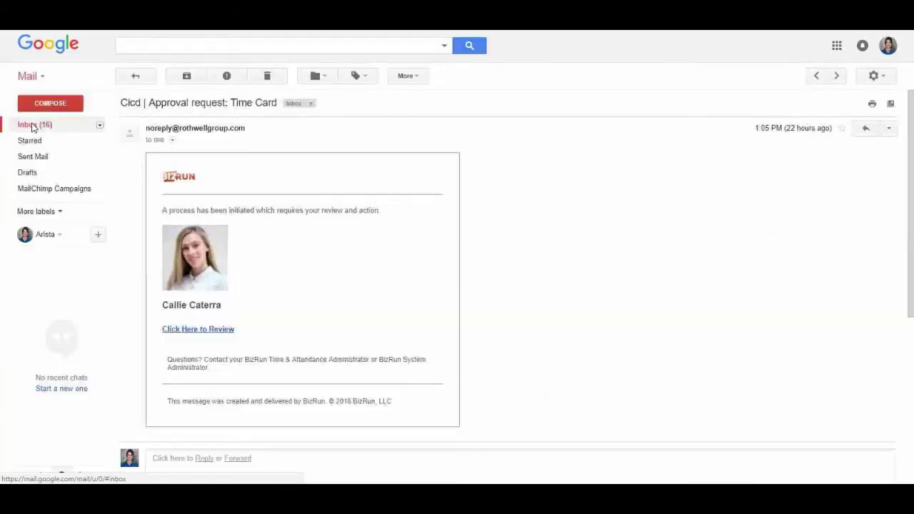
pyautogui.click(28, 125)
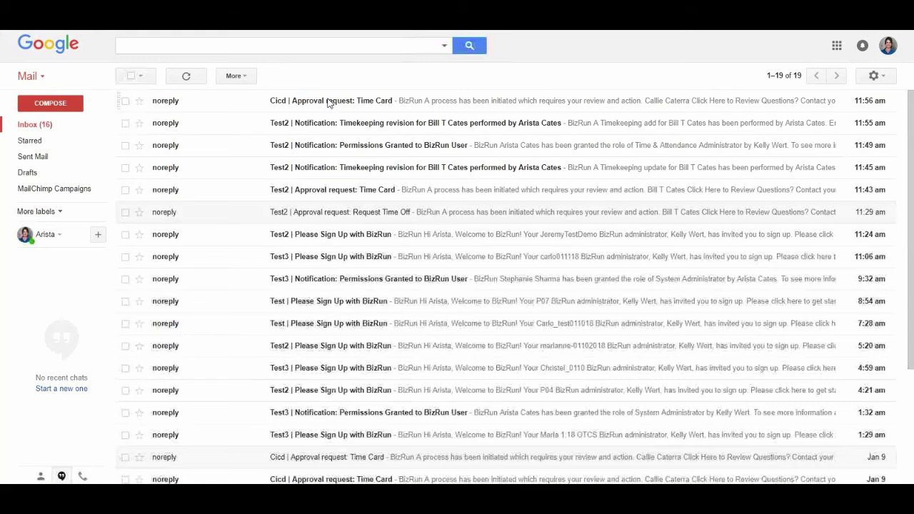
pyautogui.click(329, 102)
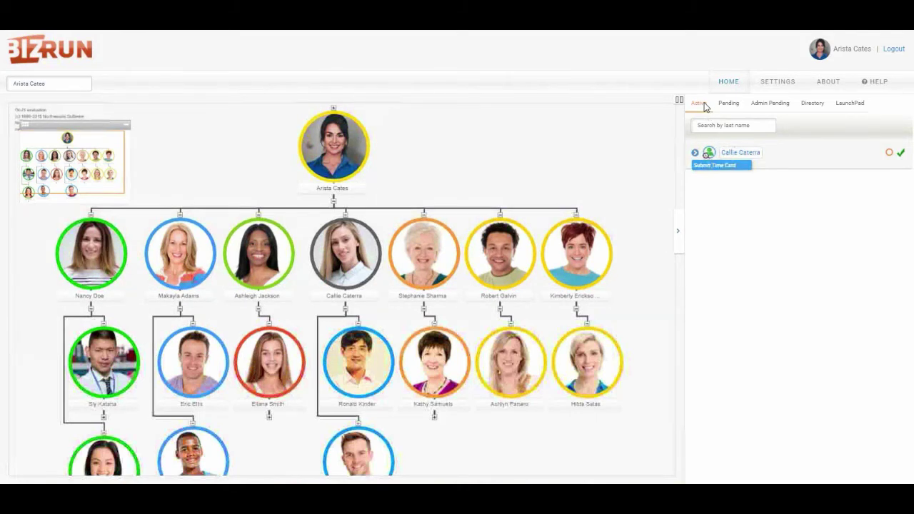
# - Examine the active time card request's Wed Jan 10 details, including the Mountain Market Project - Design entry's note, change history and edit option
pyautogui.click(696, 155)
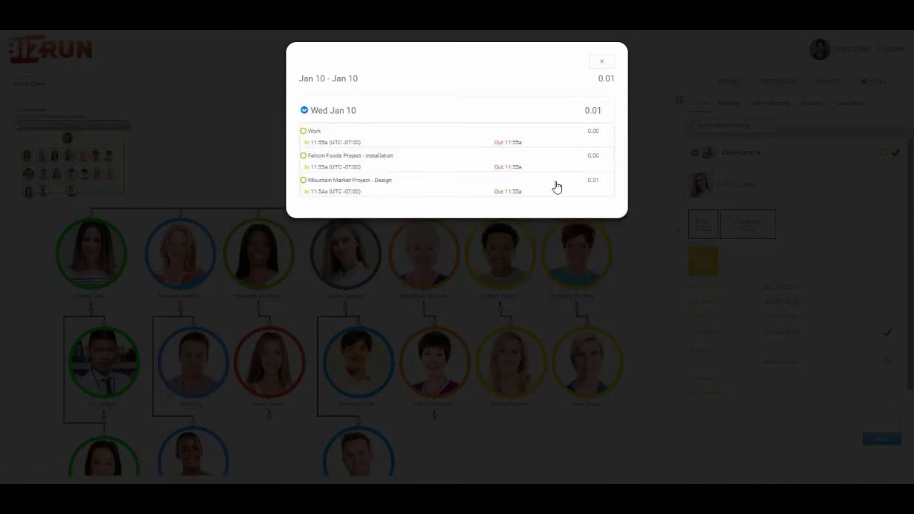
pyautogui.moveTo(556, 187)
pyautogui.click(605, 194)
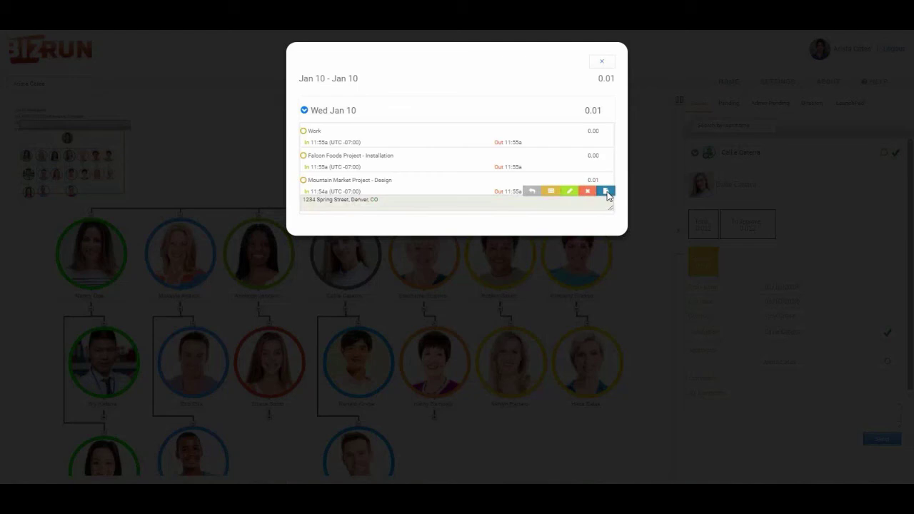
pyautogui.click(551, 195)
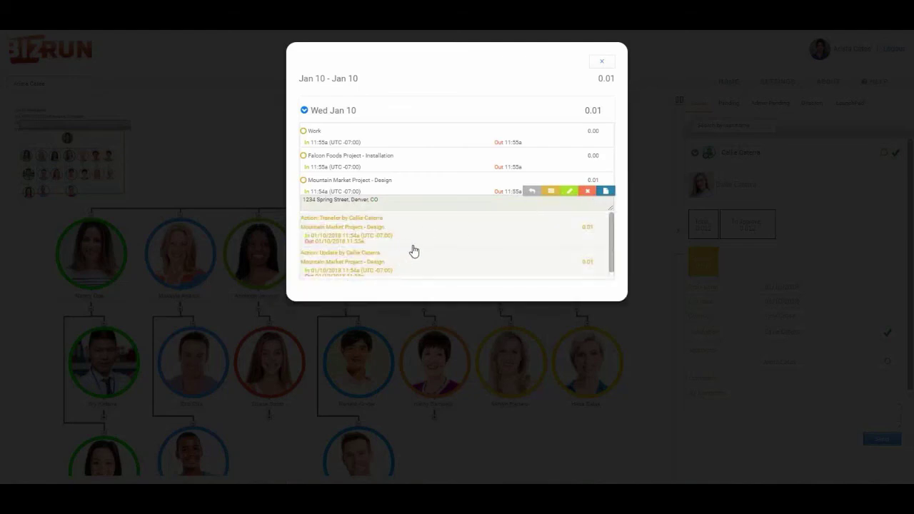
pyautogui.click(569, 192)
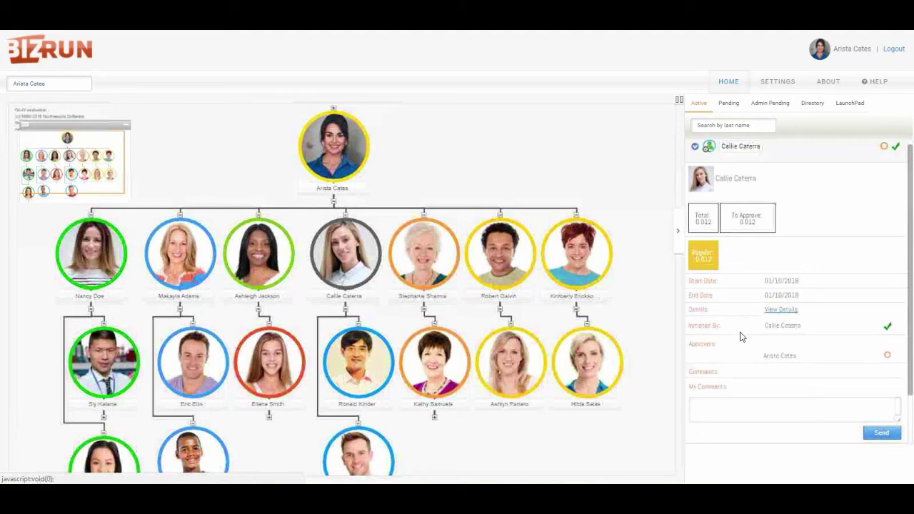
# - Recheck the time card's details, set the approver's vote to Approve, and submit it
pyautogui.scroll(-2, 771, 371)
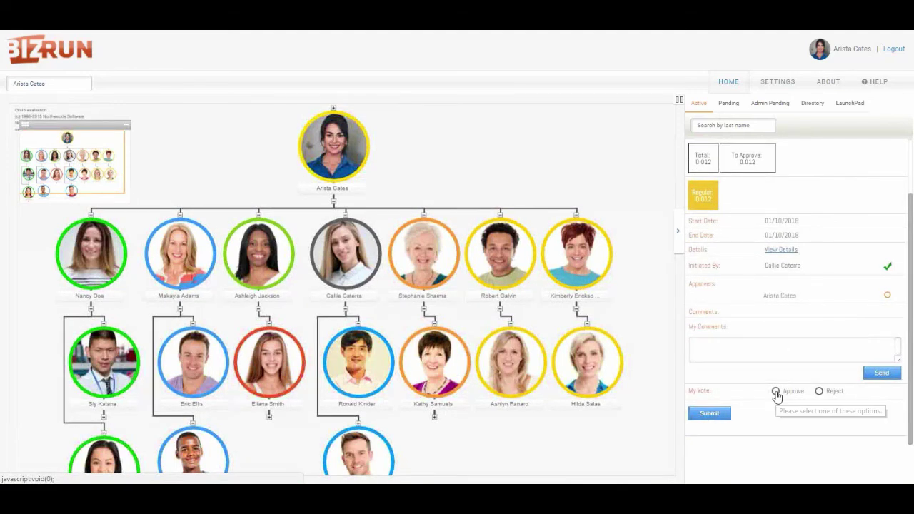
pyautogui.click(772, 251)
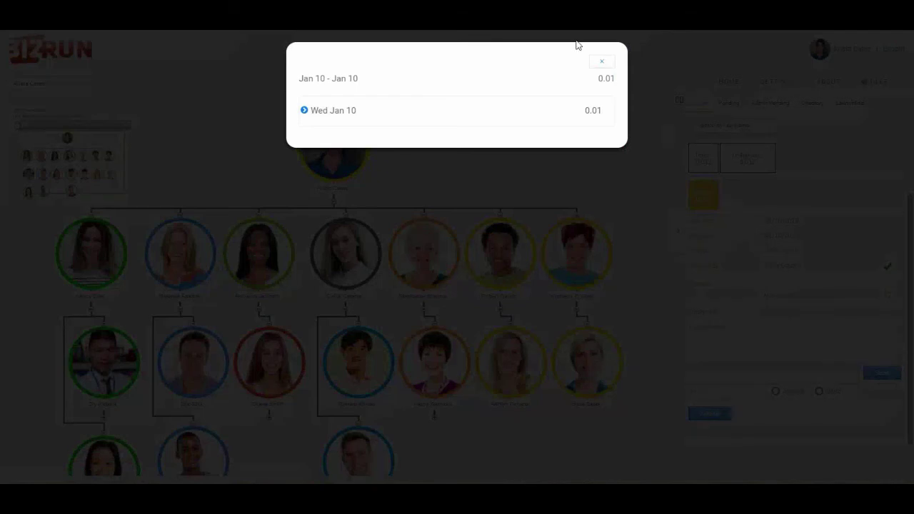
pyautogui.click(601, 62)
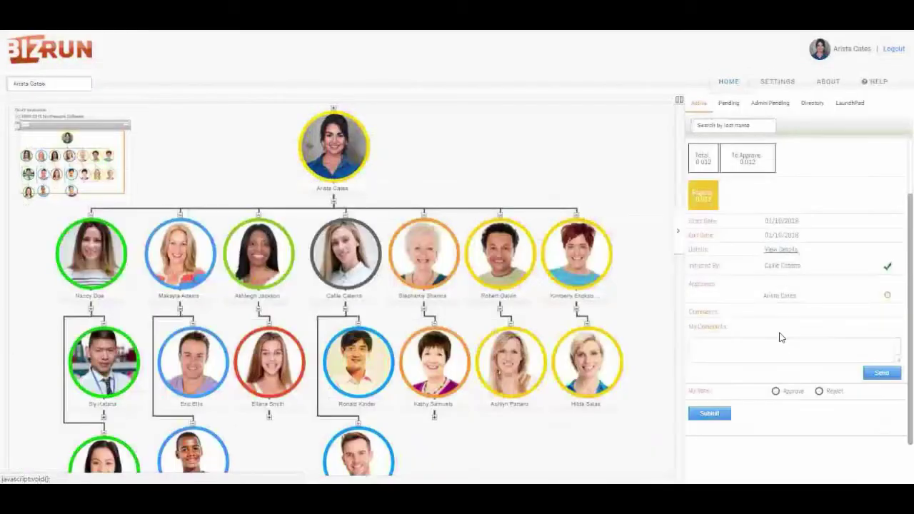
pyautogui.click(777, 392)
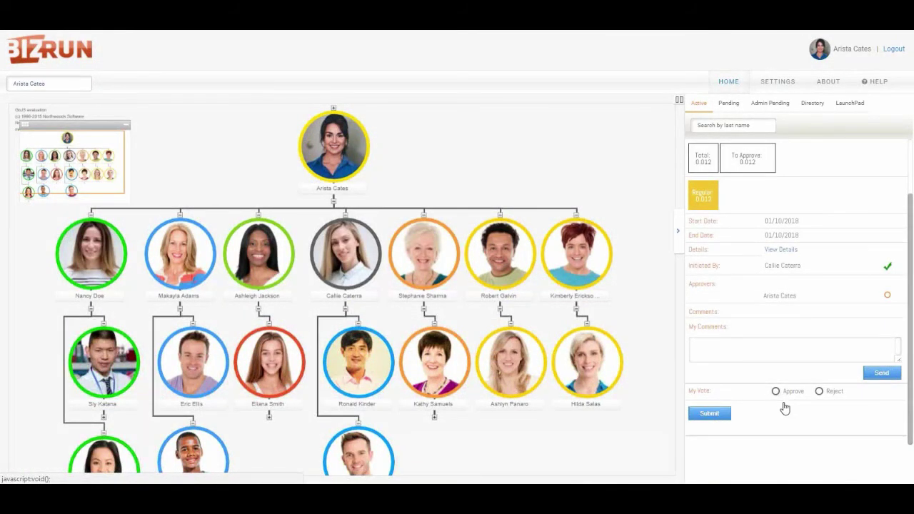
pyautogui.click(710, 415)
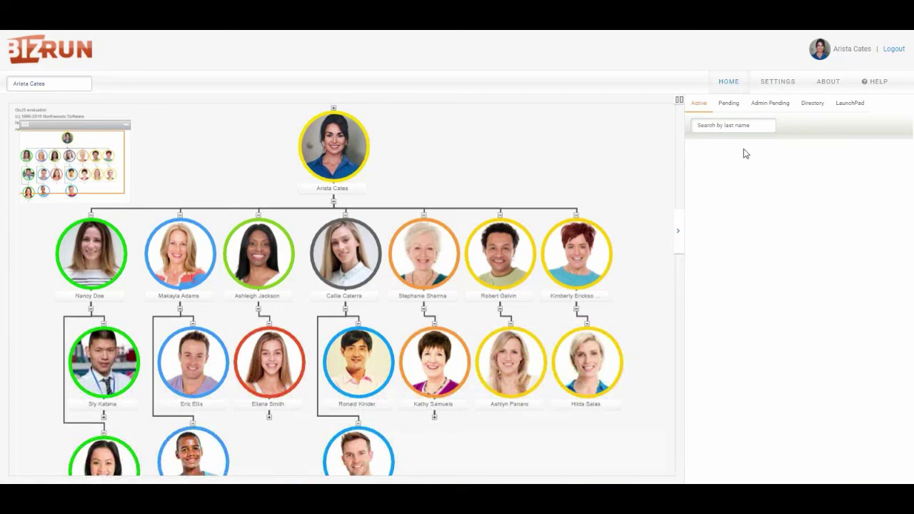
# - Run a Payroll Report for the employee covering 01/07/2018 to 01/13/2018 with 0 levels of subordinates
pyautogui.click(784, 84)
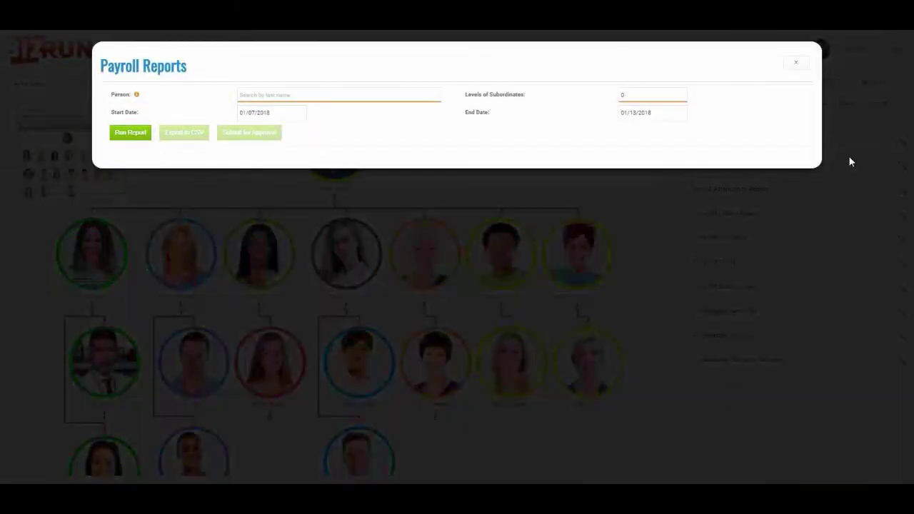
pyautogui.click(300, 93)
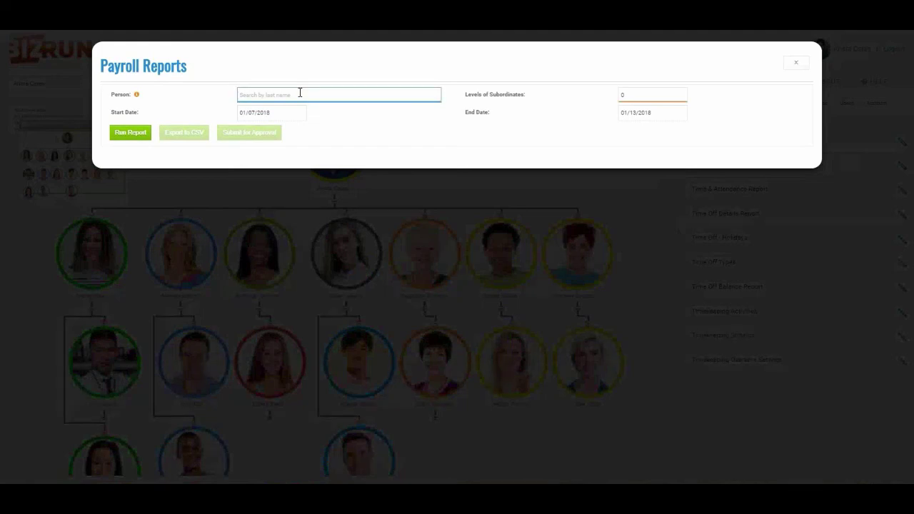
pyautogui.write('Cat')
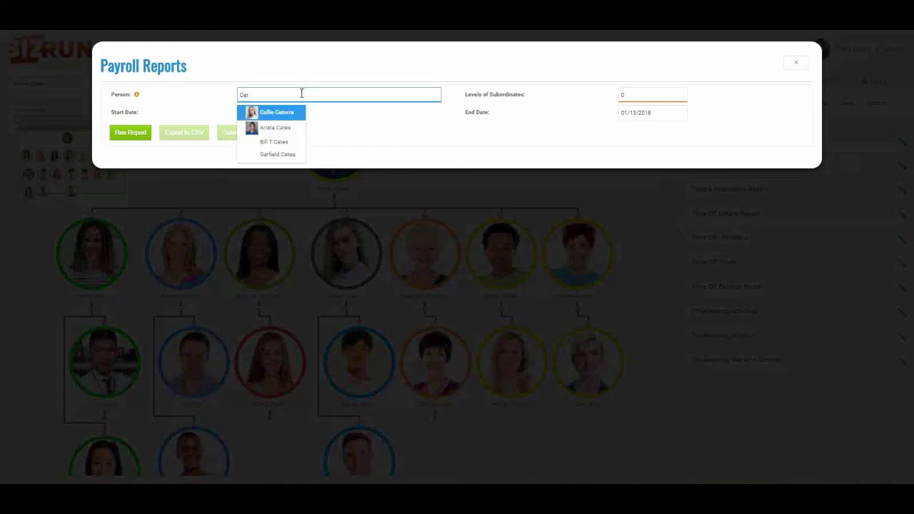
pyautogui.click(278, 112)
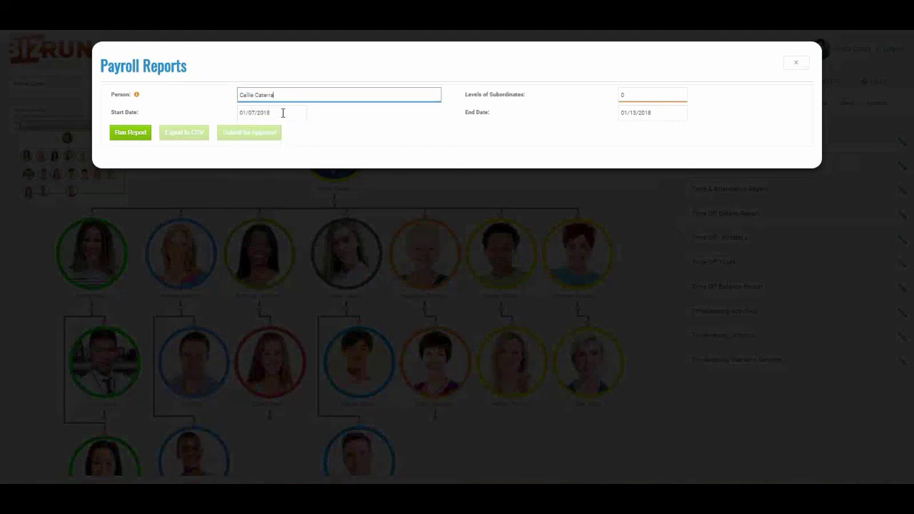
pyautogui.click(126, 133)
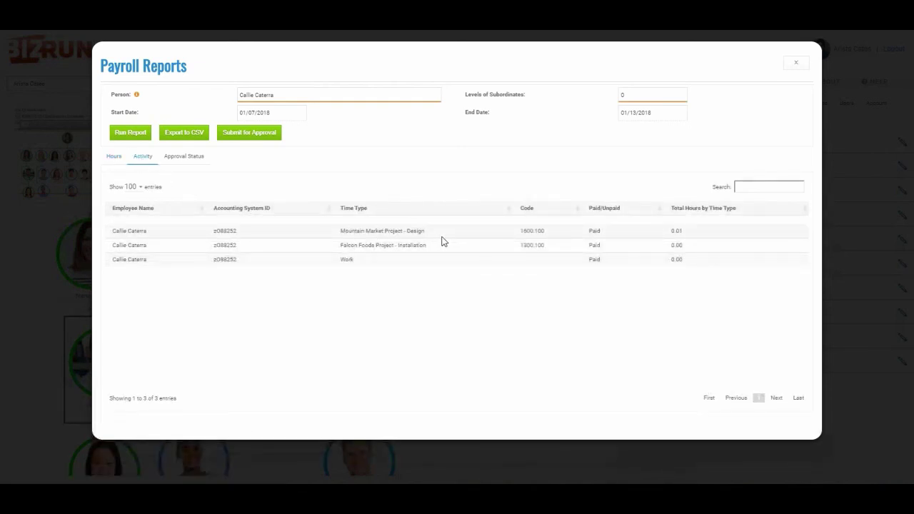
# - Check the payroll report's approval status and export the report to CSV, closing it when done
pyautogui.click(190, 157)
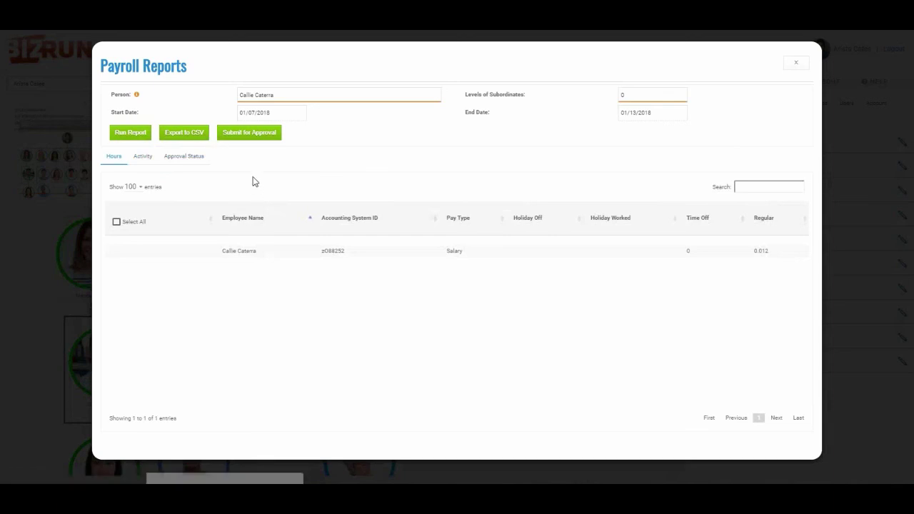
pyautogui.click(185, 136)
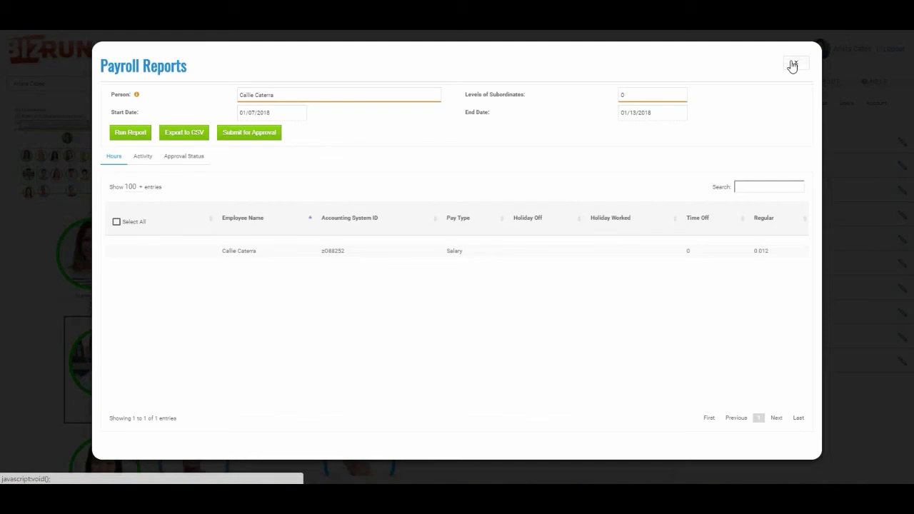
pyautogui.click(792, 66)
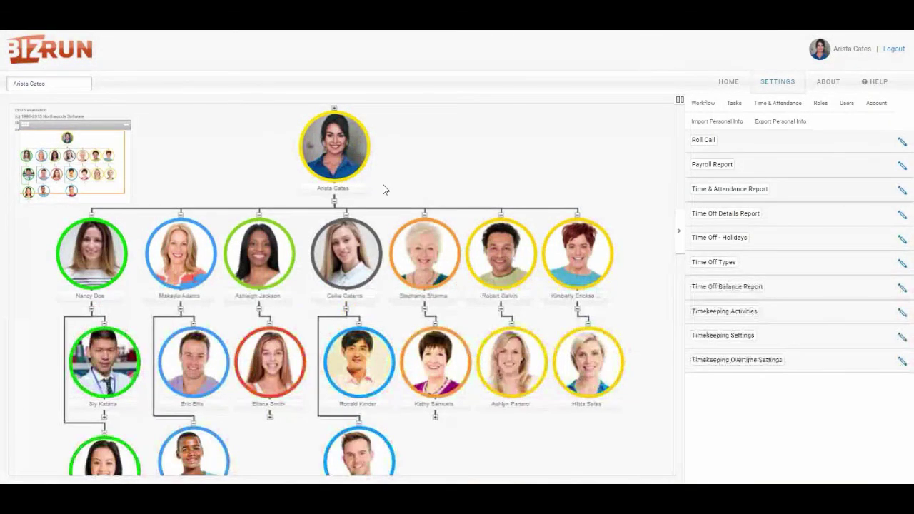